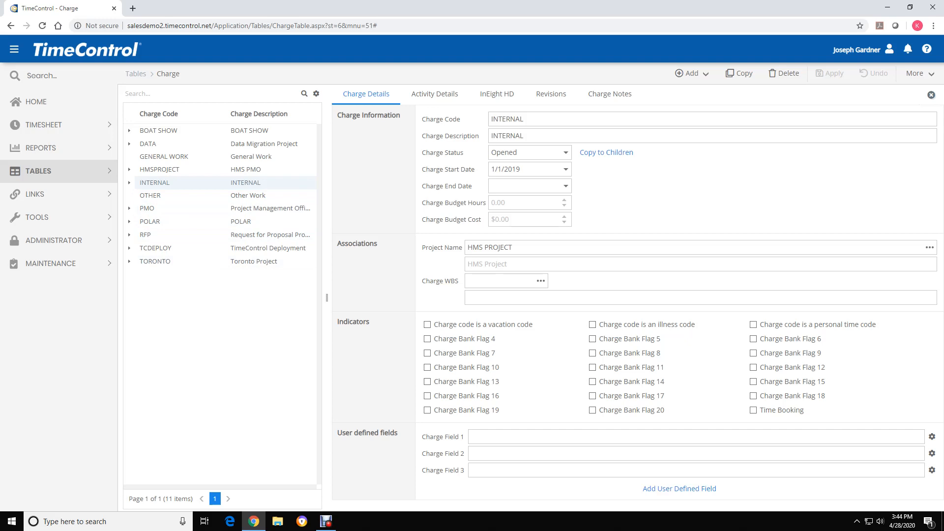
# Enable Time Booking for the INTERNAL.VACATION charge code under INTERNAL and apply the change
pyautogui.click(130, 183)
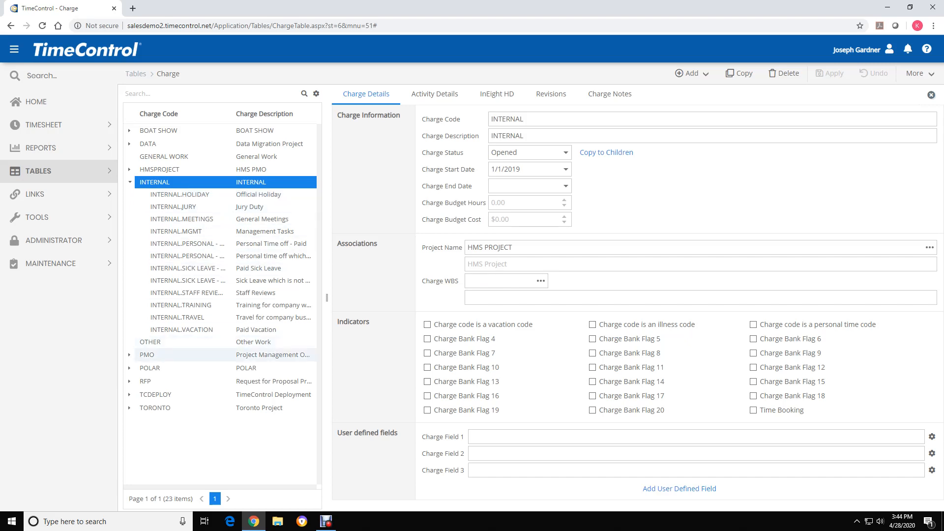
pyautogui.click(187, 329)
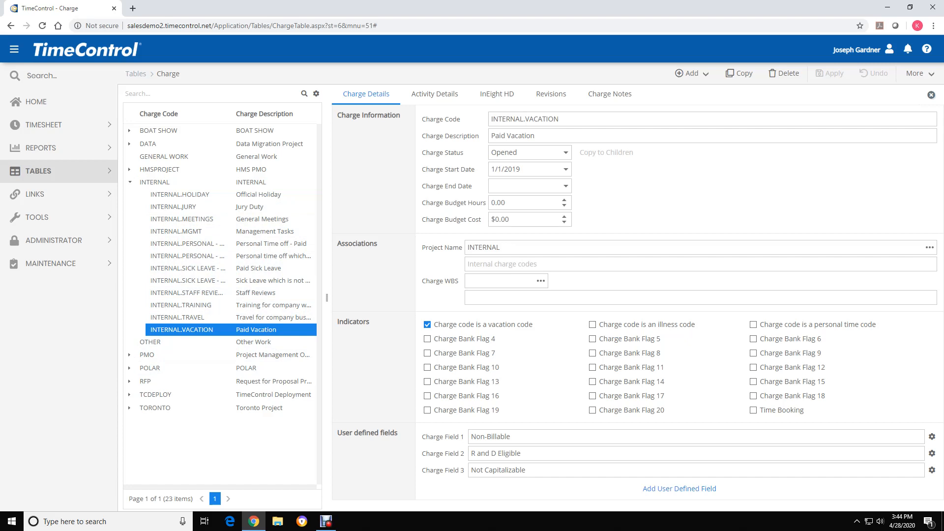
pyautogui.click(753, 410)
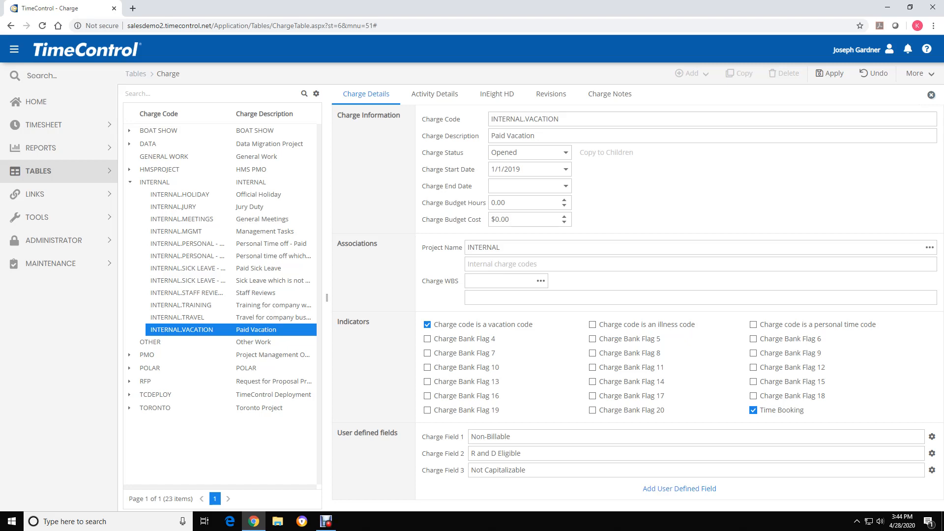
pyautogui.click(830, 73)
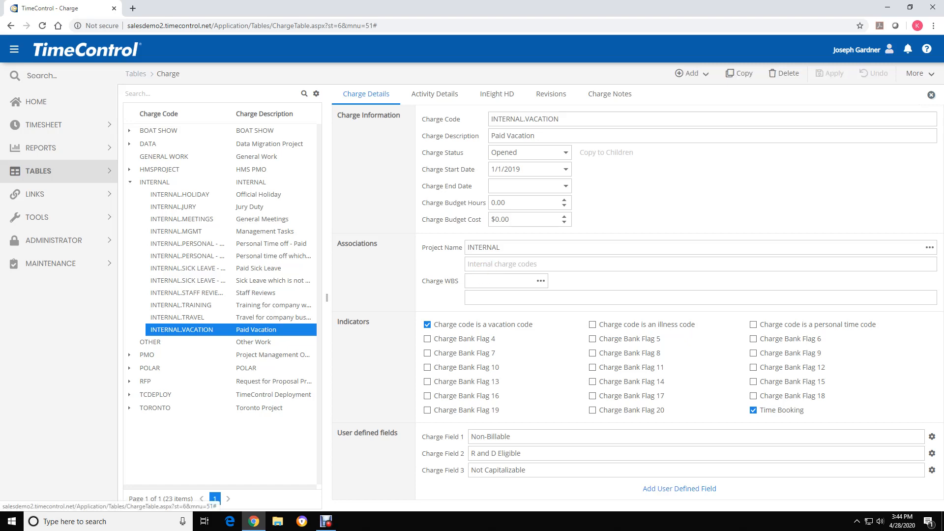
# Switch to the account of the employee requesting vacation and open the timesheet TimeRequest list
pyautogui.click(889, 49)
pyautogui.moveTo(828, 114)
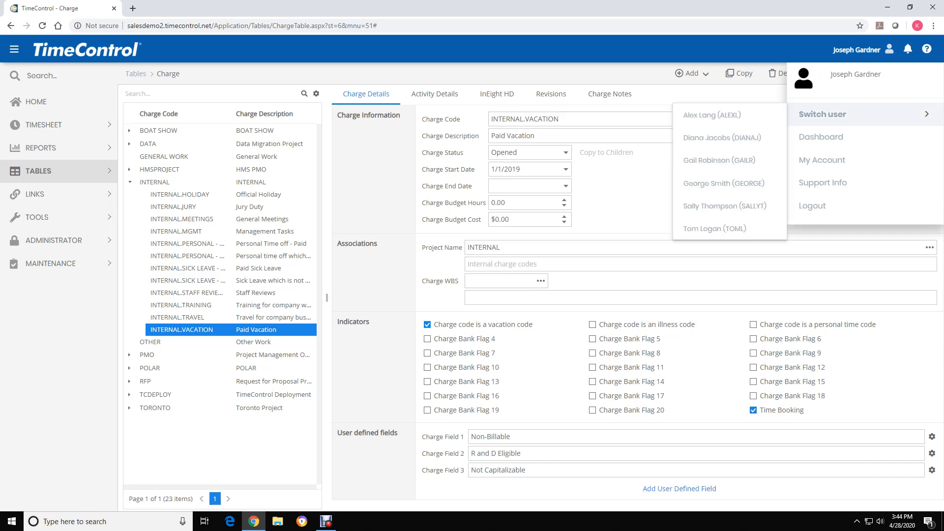
pyautogui.click(722, 138)
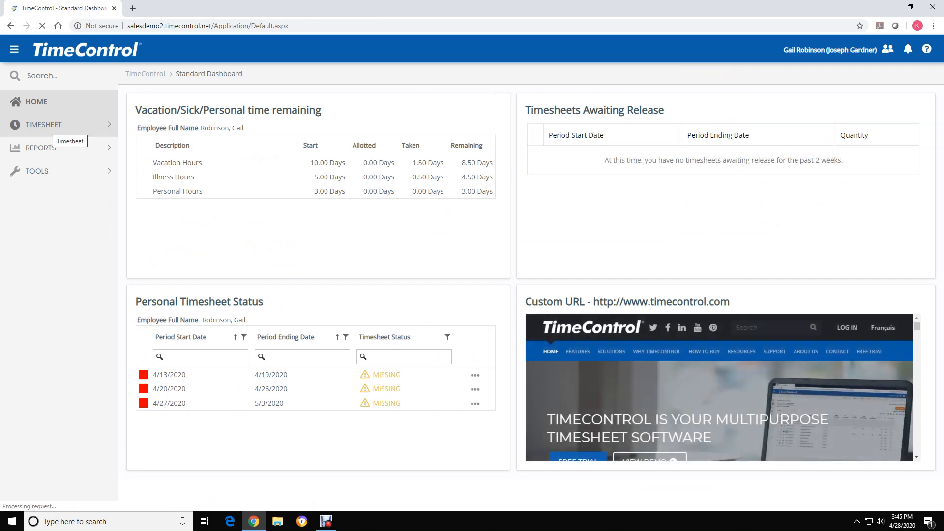
pyautogui.click(49, 125)
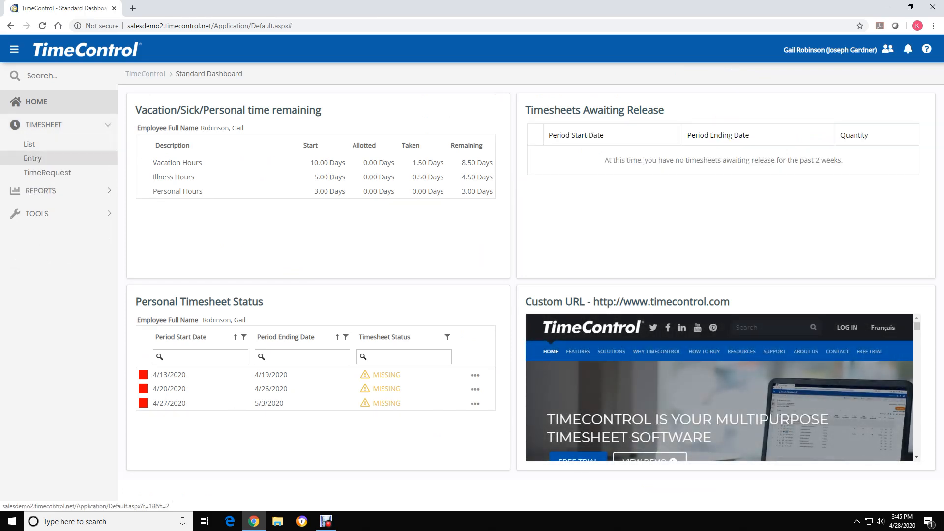
pyautogui.click(47, 172)
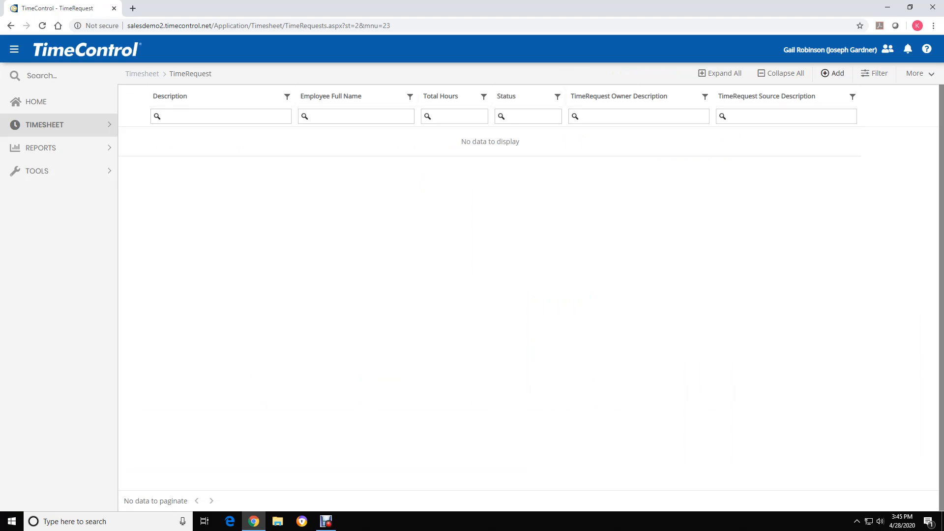
# Add a time request described as "May Vacation" with start date 5/4/2020 and end date 5/8/2020
pyautogui.click(832, 74)
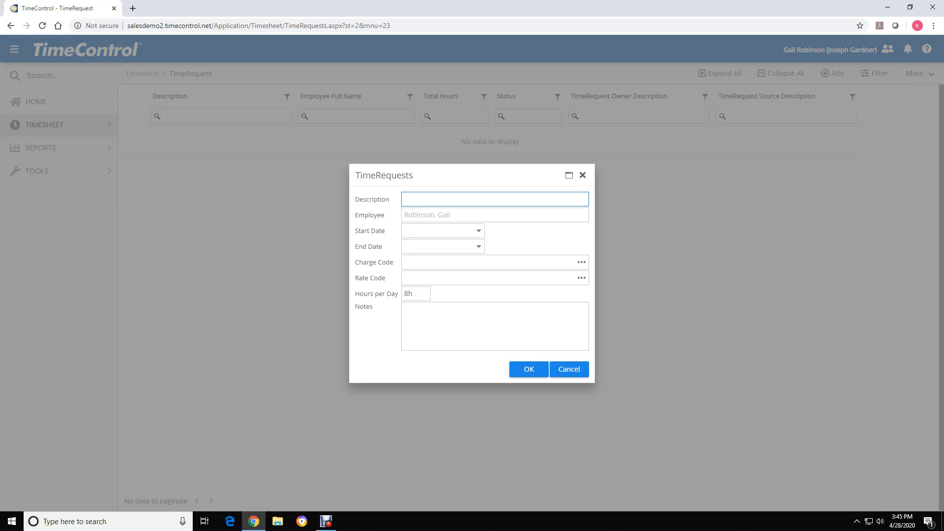
pyautogui.write('May Vacartion')
pyautogui.click(478, 231)
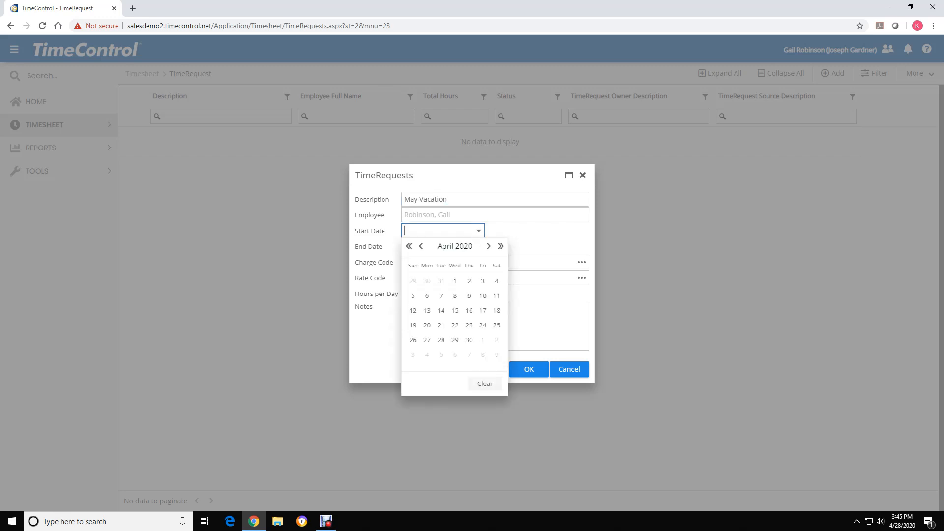
pyautogui.click(488, 246)
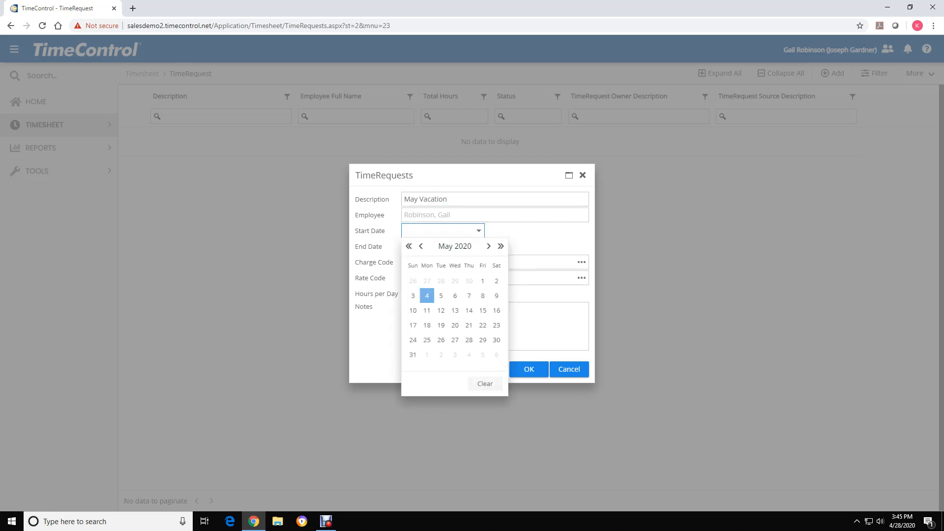
pyautogui.click(427, 295)
pyautogui.click(478, 246)
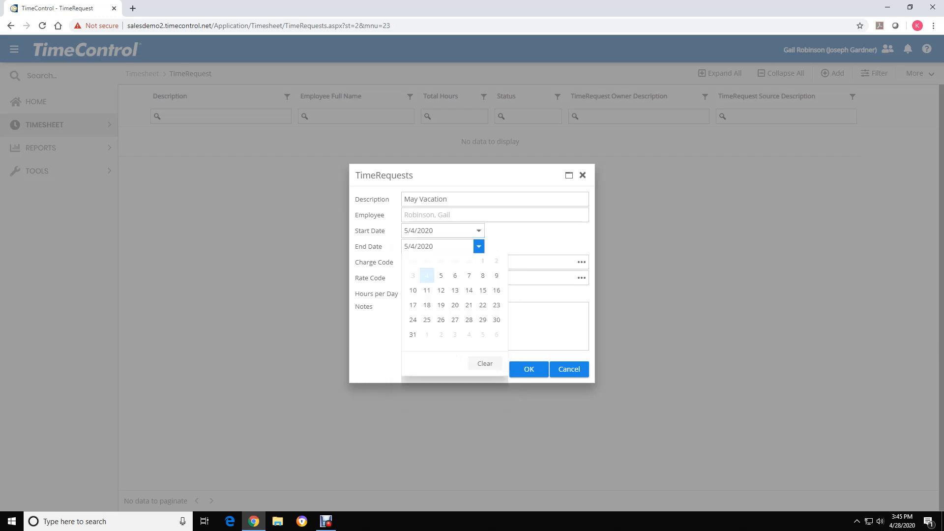
pyautogui.click(482, 312)
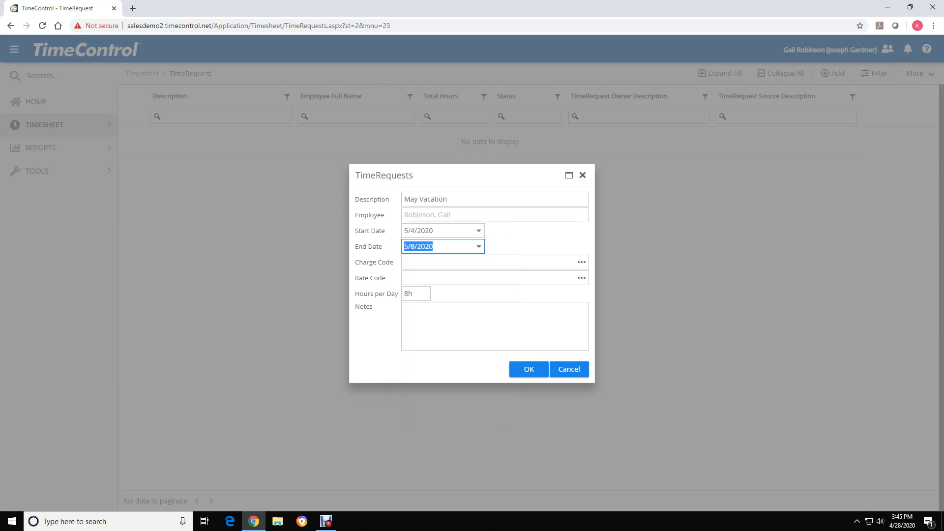
# Assign the Paid Vacation charge code INTERNAL.VACATION and the rate code REGULAR to the time request
pyautogui.click(581, 262)
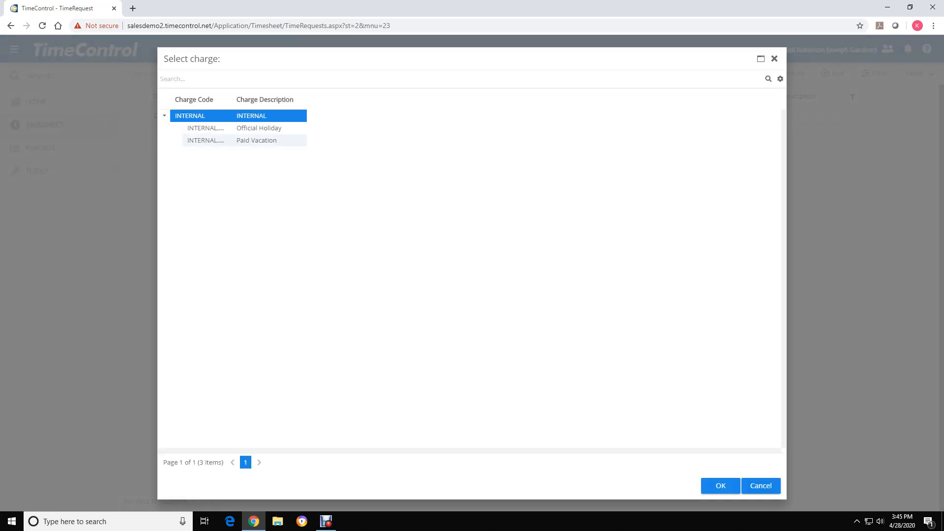
pyautogui.click(257, 140)
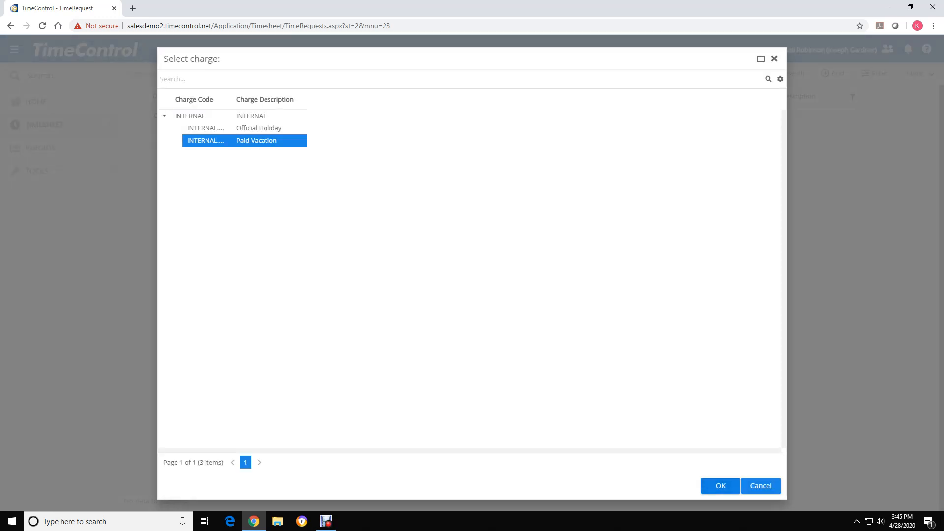
pyautogui.click(720, 485)
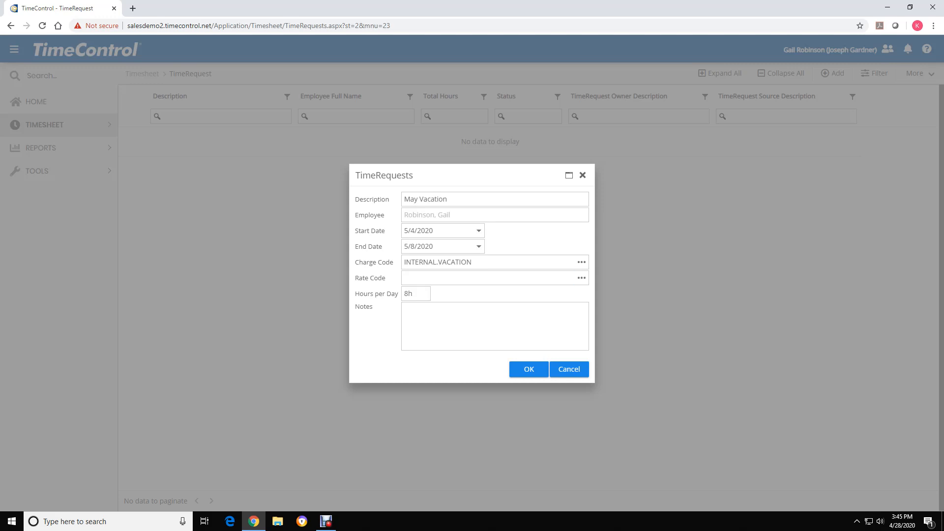
pyautogui.click(581, 278)
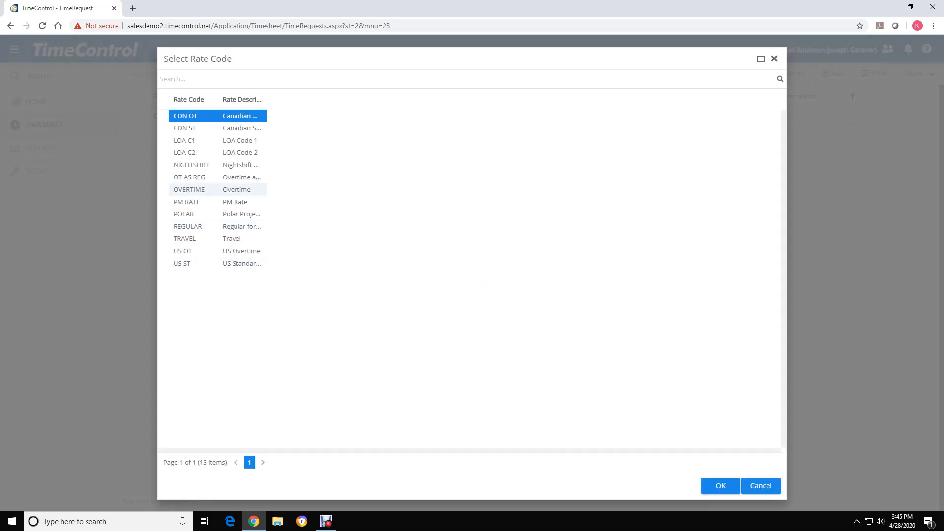
pyautogui.click(196, 226)
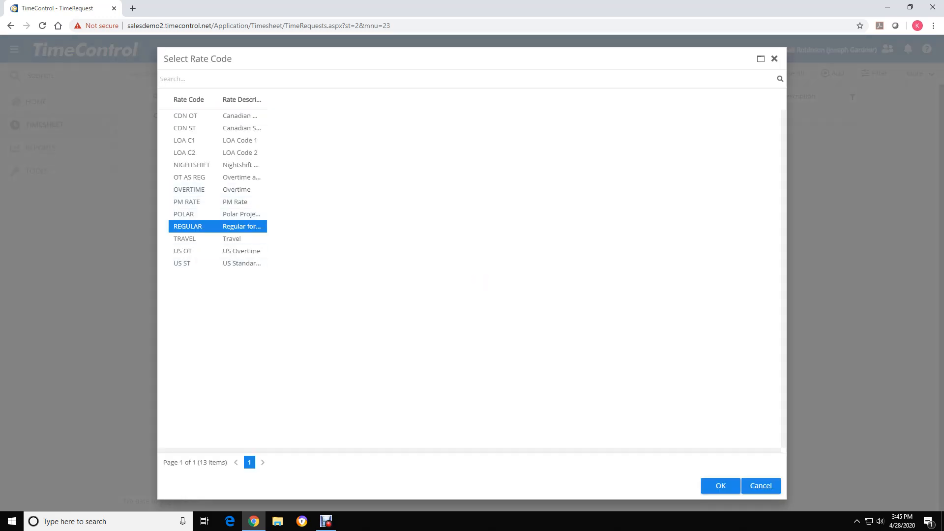
pyautogui.press('Return')
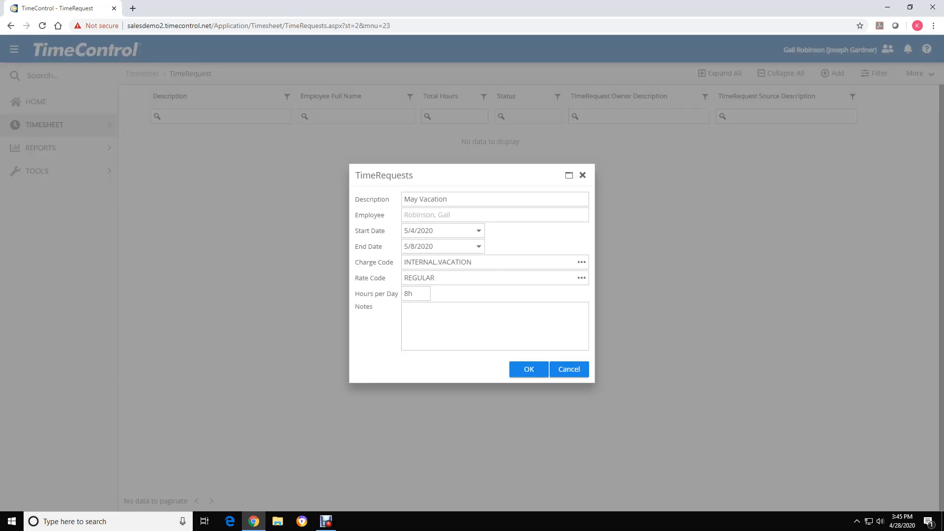
# Add the note "Travel to the US" to the time request, then create it and close its daily breakdown
pyautogui.click(472, 322)
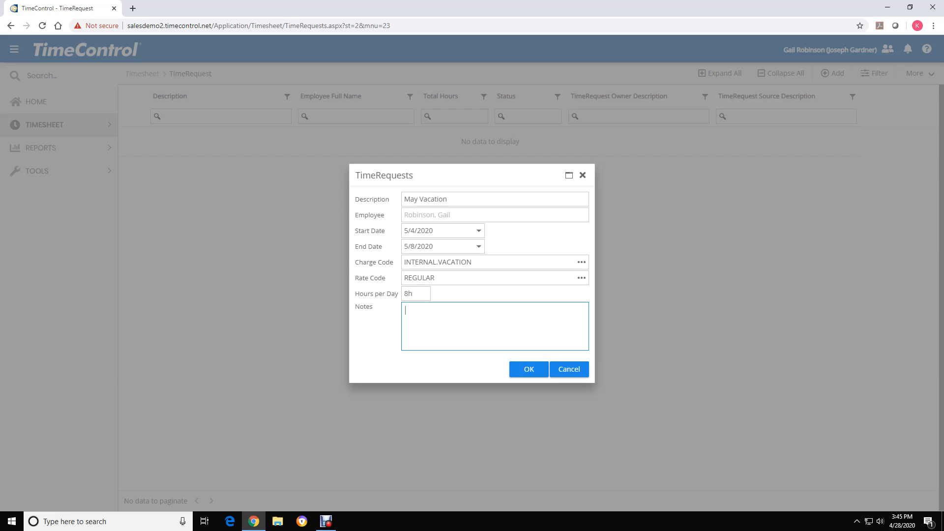
pyautogui.write('Travel to the US')
pyautogui.click(529, 369)
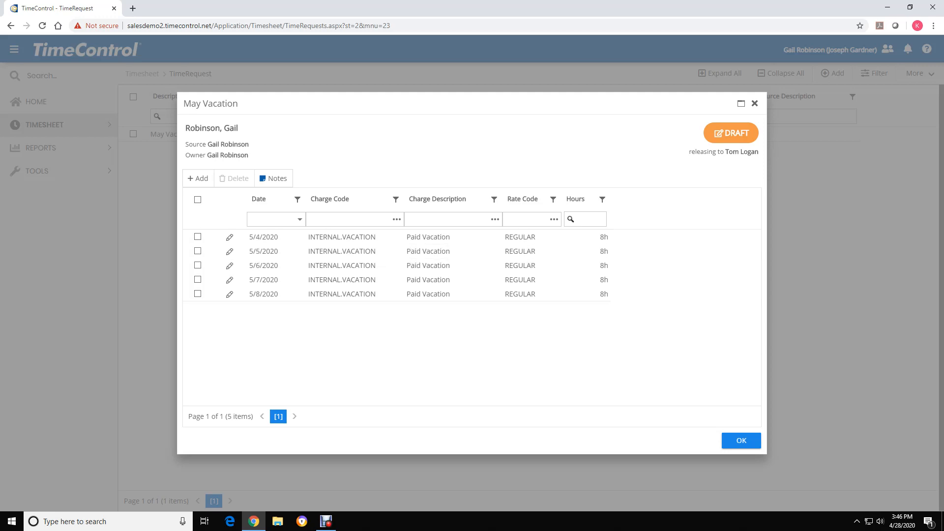
pyautogui.click(741, 440)
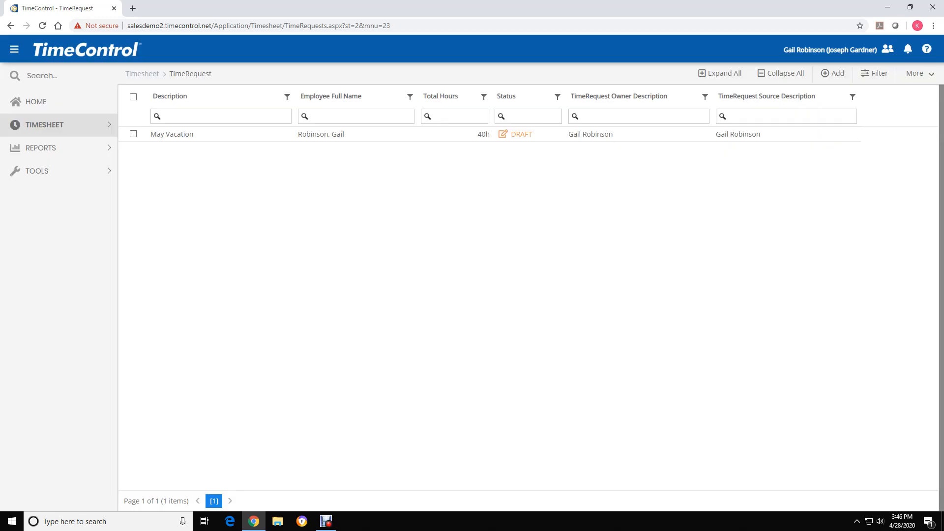
# Release the May Vacation time request for approval without sending a notification or message
pyautogui.click(133, 134)
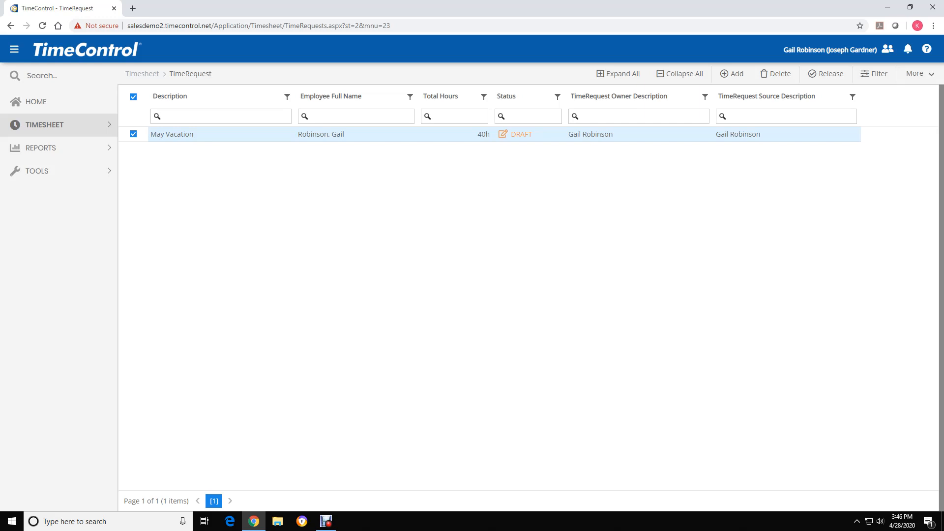
pyautogui.click(826, 73)
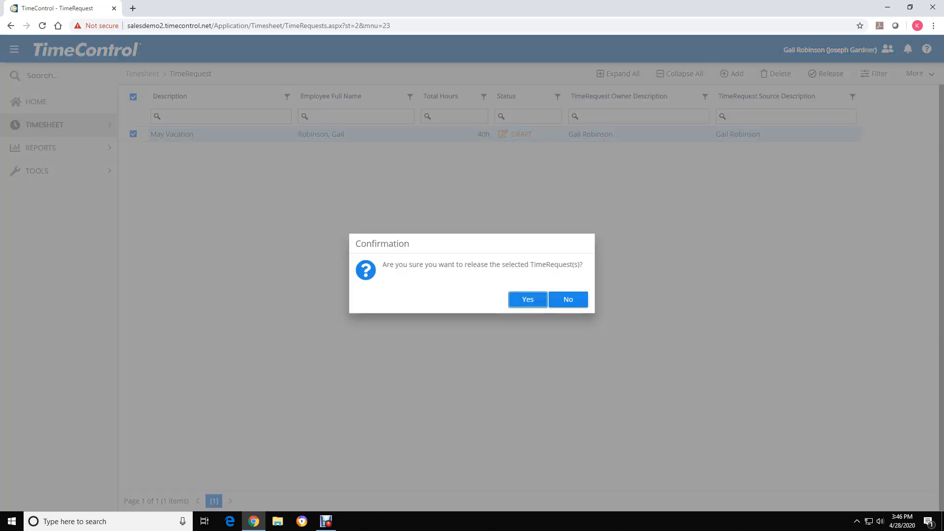
pyautogui.click(528, 299)
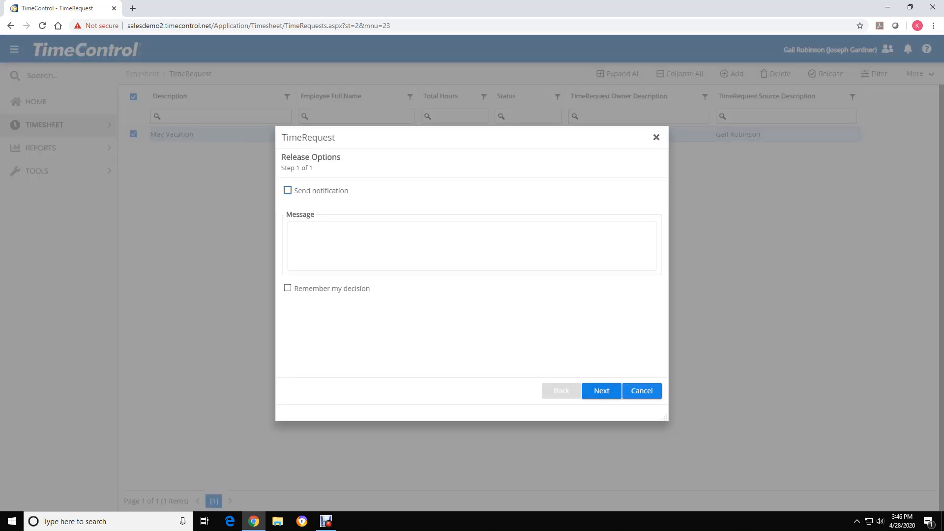
pyautogui.click(601, 391)
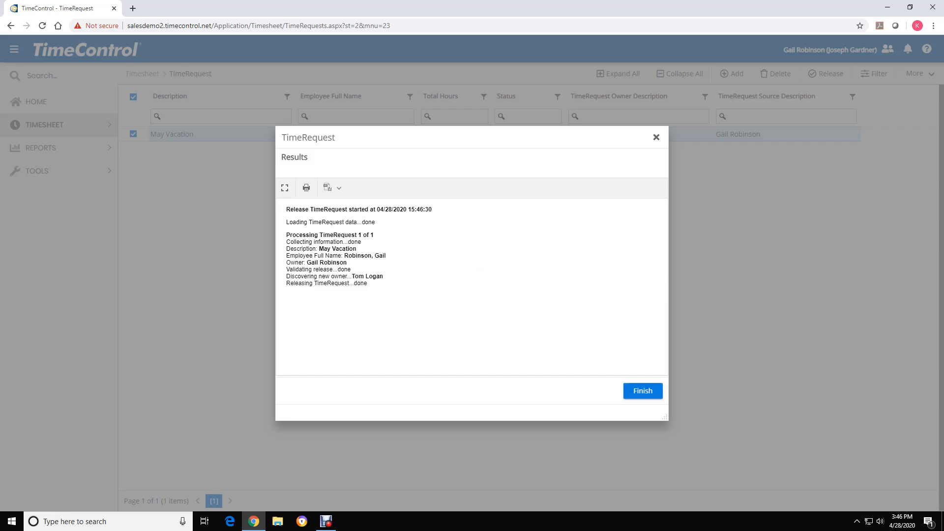
pyautogui.press('Return')
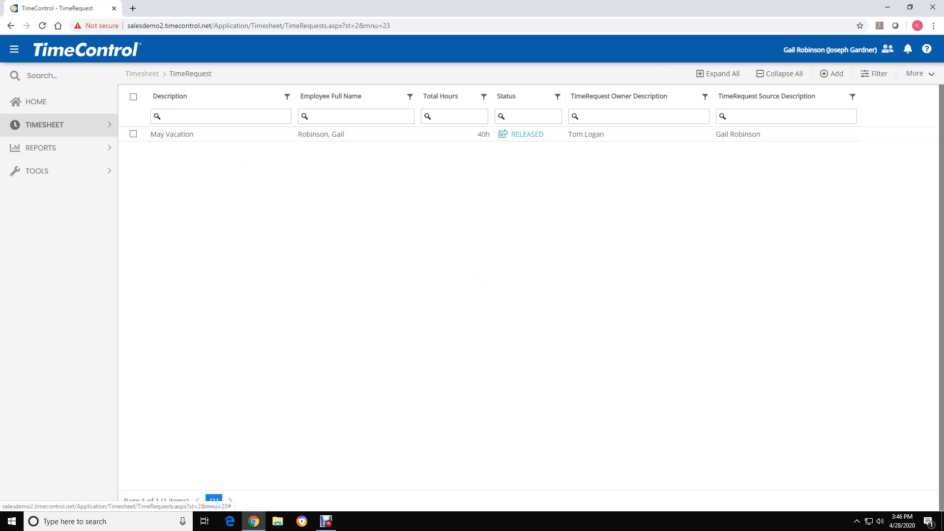
# Switch to the account of the request's new owner and review the daily entries of the May Vacation request
pyautogui.click(887, 49)
pyautogui.moveTo(845, 121)
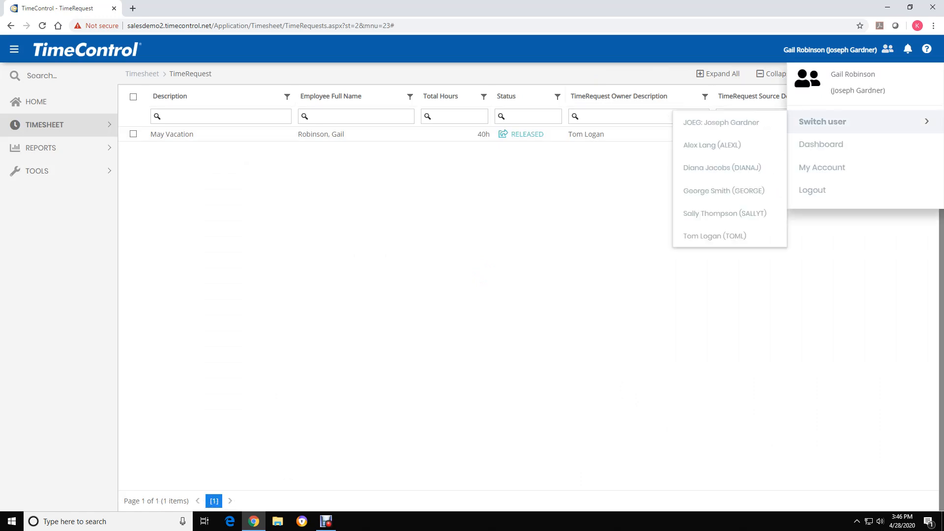
pyautogui.click(715, 236)
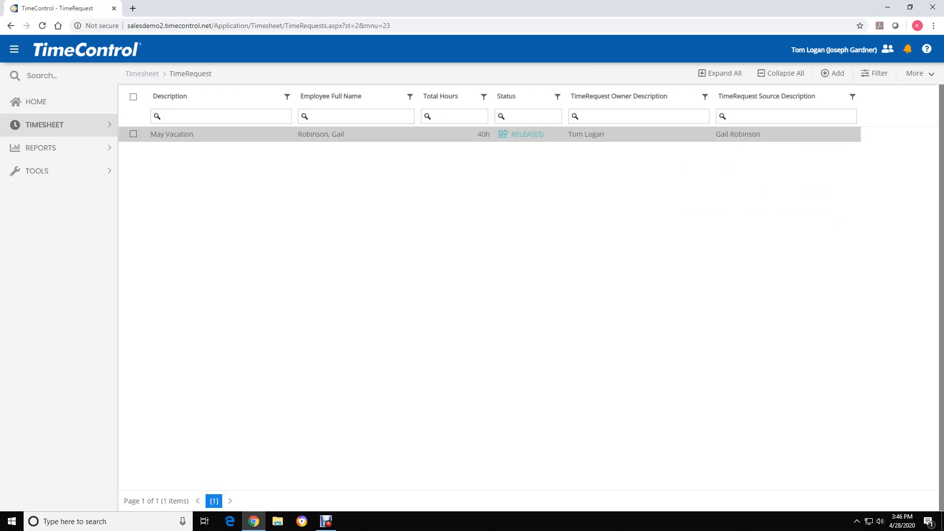
pyautogui.click(172, 134)
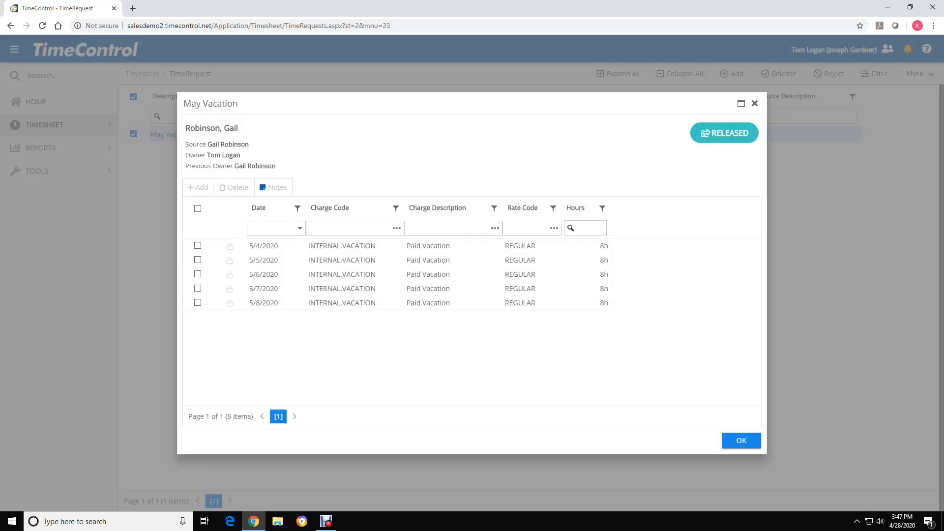
pyautogui.click(741, 440)
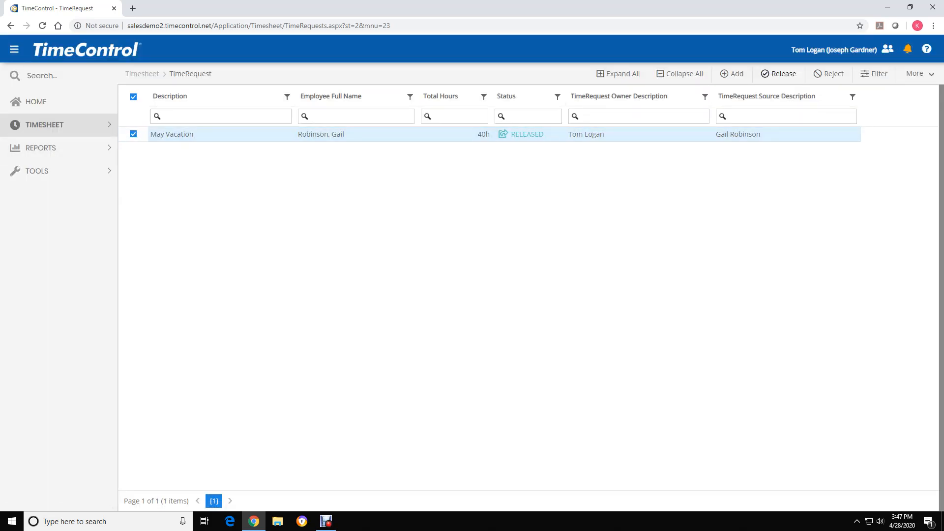
# Approve the May Vacation request by releasing it as the supervisor with the default release options
pyautogui.click(778, 74)
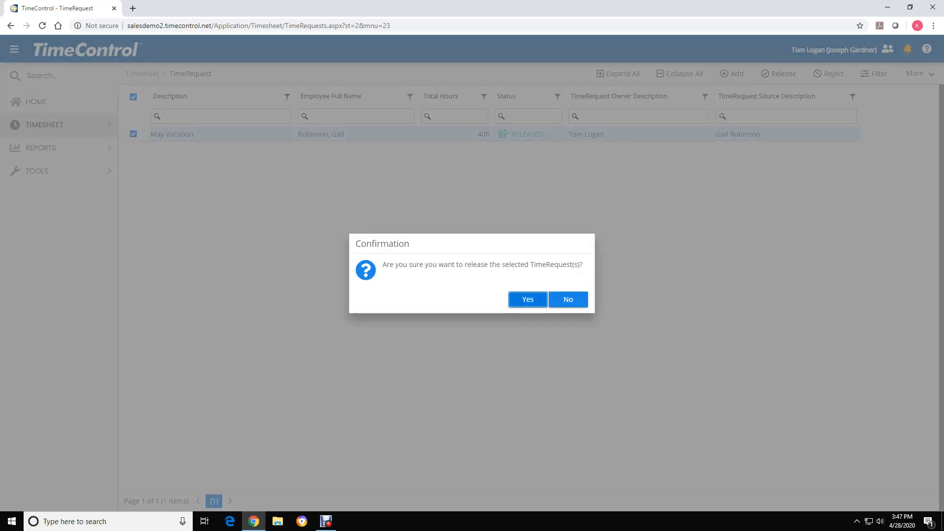
pyautogui.click(527, 299)
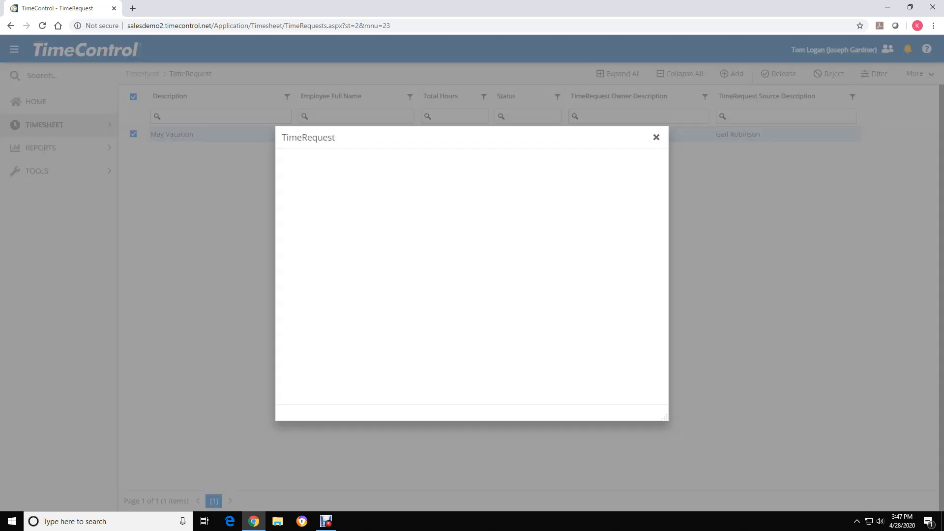
pyautogui.click(602, 390)
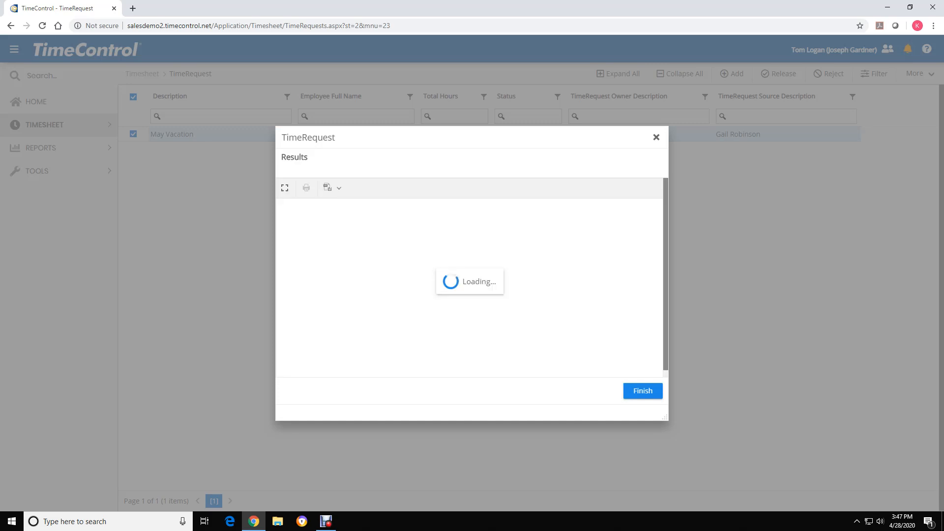
pyautogui.click(642, 391)
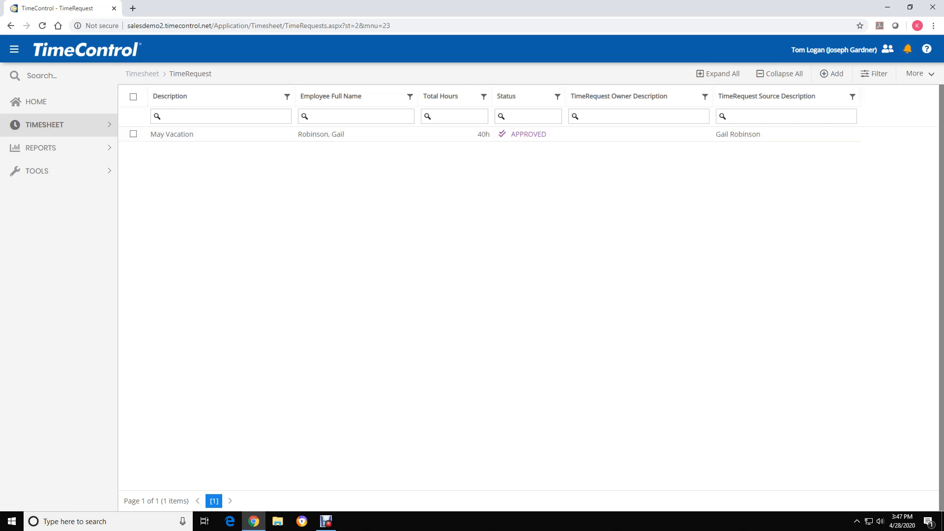
# Switch back to the account of the employee who submitted the May Vacation request
pyautogui.click(887, 49)
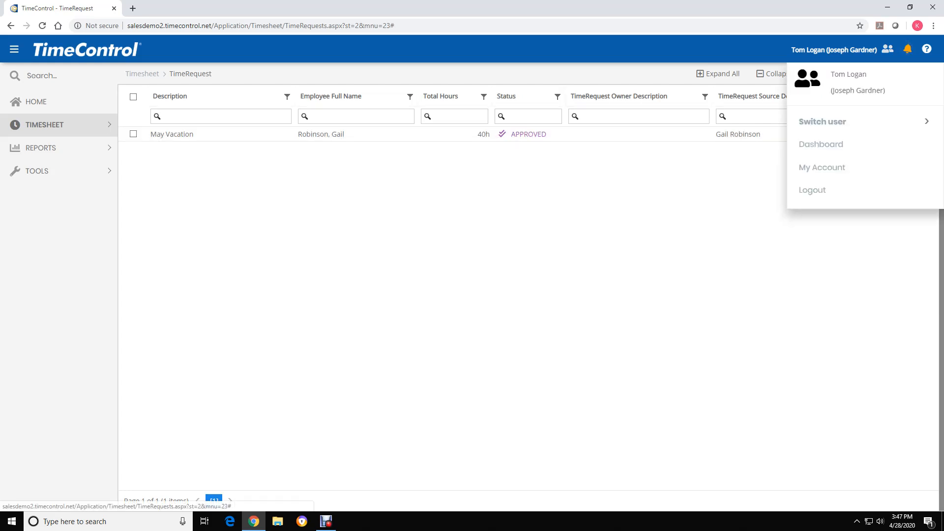
pyautogui.moveTo(822, 121)
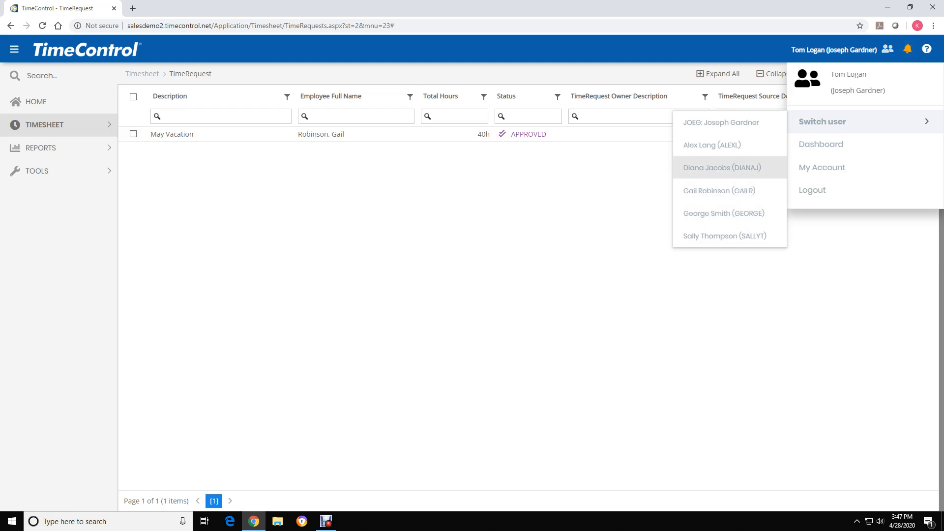
pyautogui.click(719, 191)
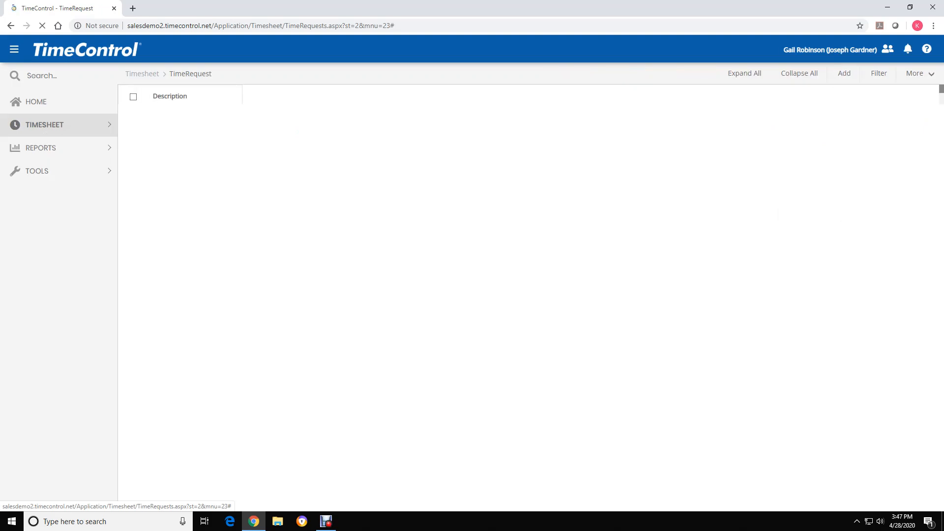
# Create a new timesheet for the week 5/4/2020 - 5/10/2020, keeping both options to preload assignments and personal assignments
pyautogui.click(43, 125)
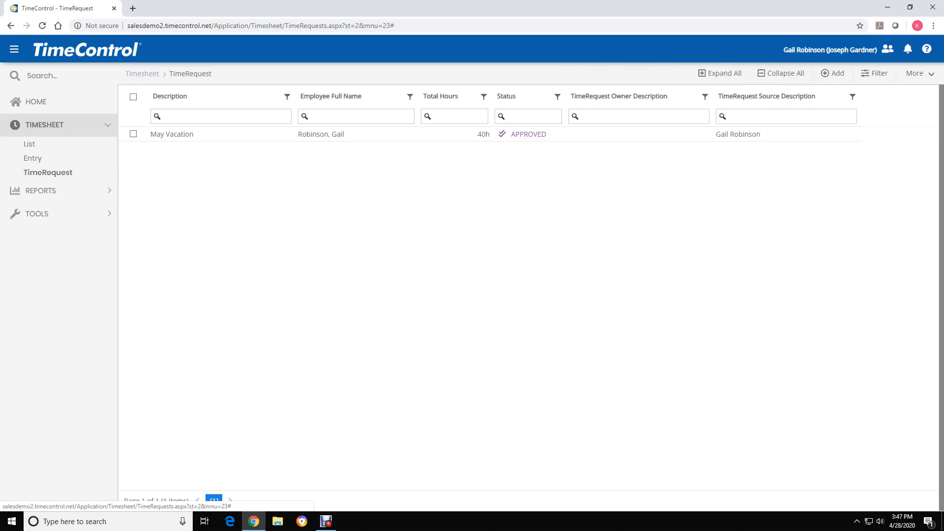
pyautogui.click(32, 158)
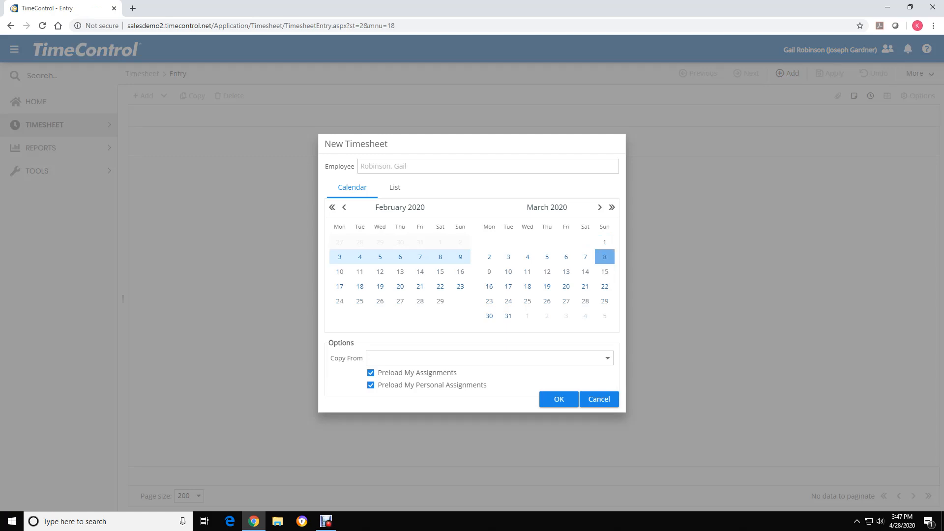
pyautogui.click(600, 207)
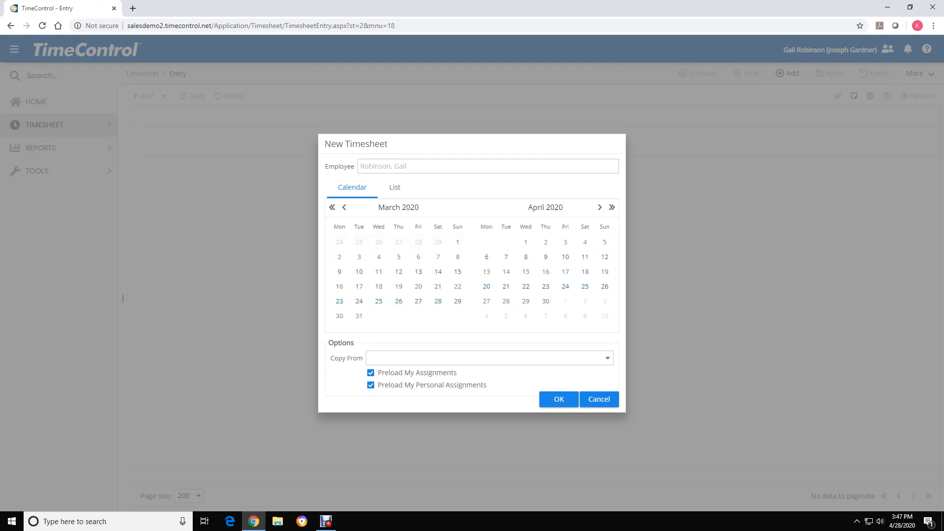
pyautogui.click(600, 207)
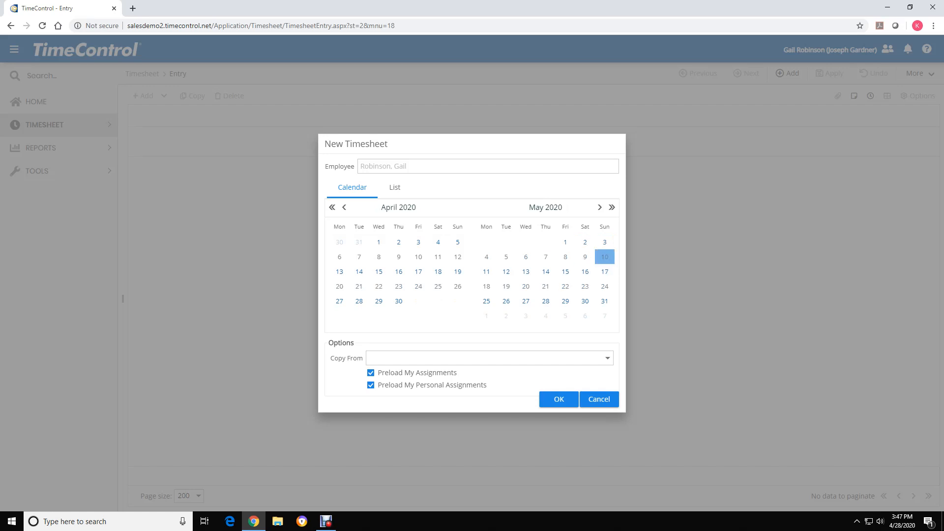
pyautogui.press('pagedown')
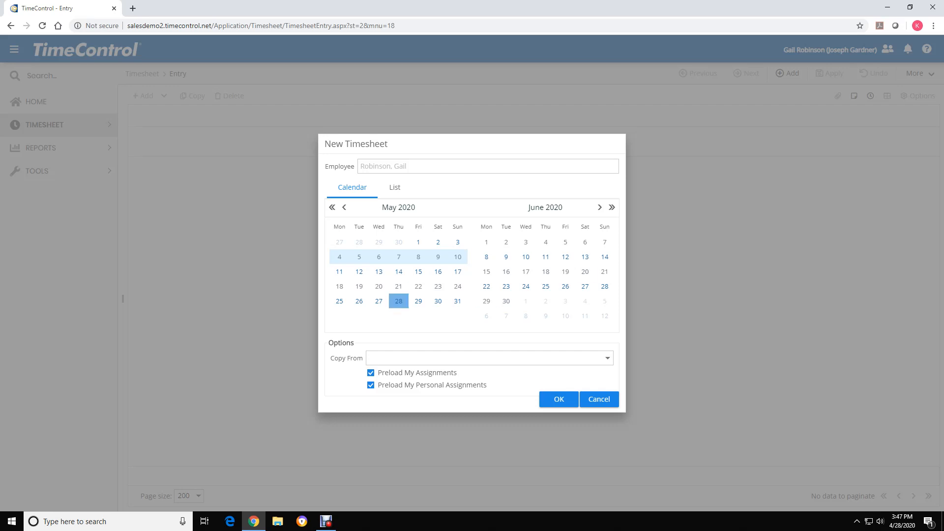
pyautogui.click(558, 400)
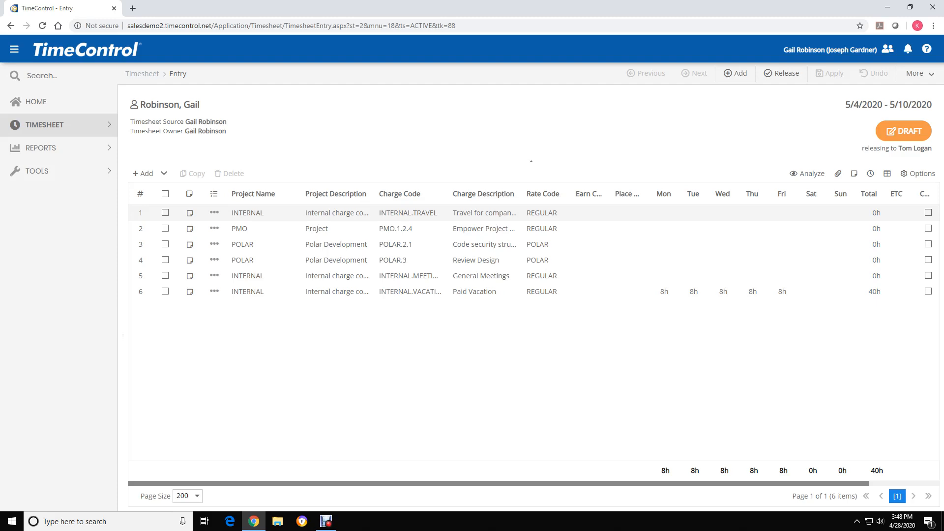
# Release the 5/4/2020 - 5/10/2020 timesheet to the supervisor, accepting the default answers for blank lines and the release notification
pyautogui.click(782, 73)
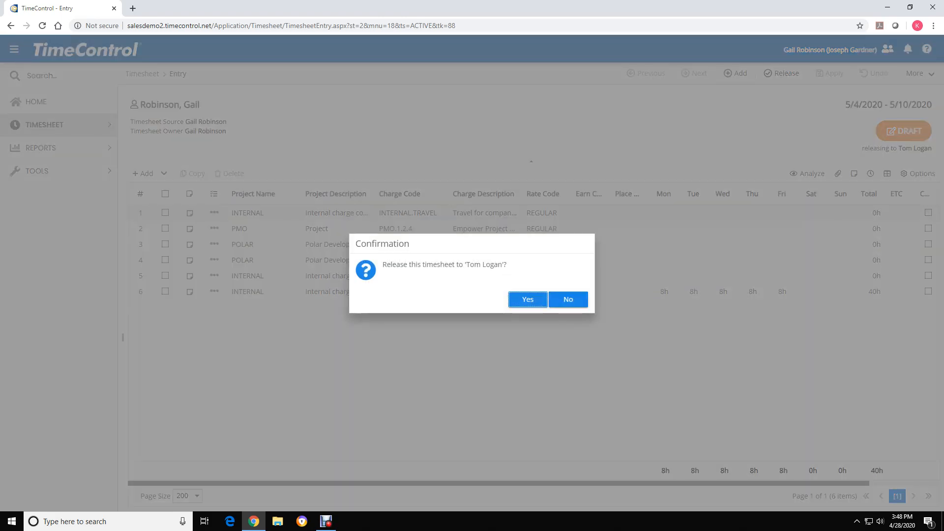
pyautogui.press('Return')
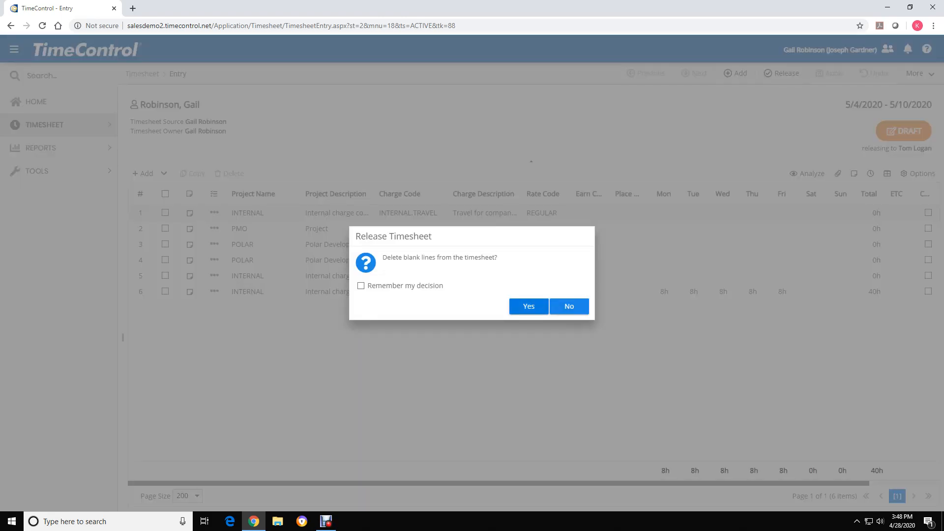
pyautogui.press('Return')
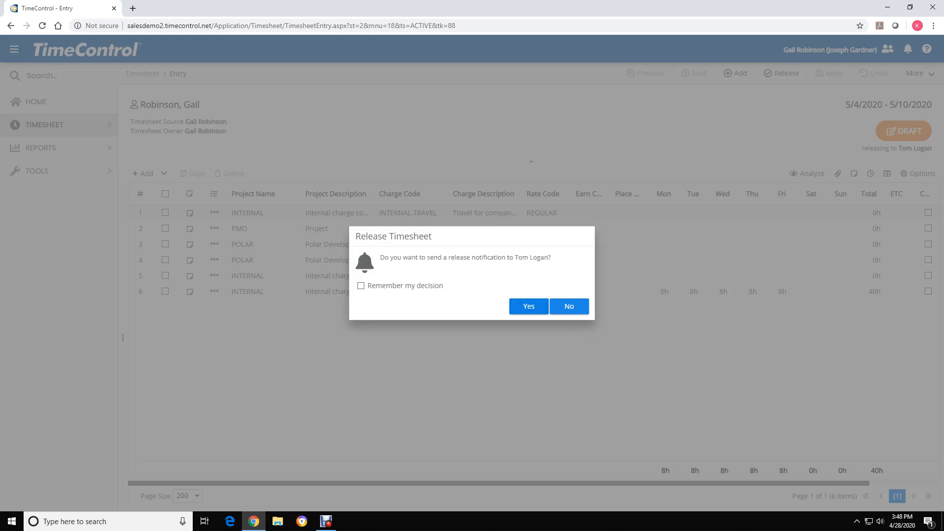
pyautogui.press('Return')
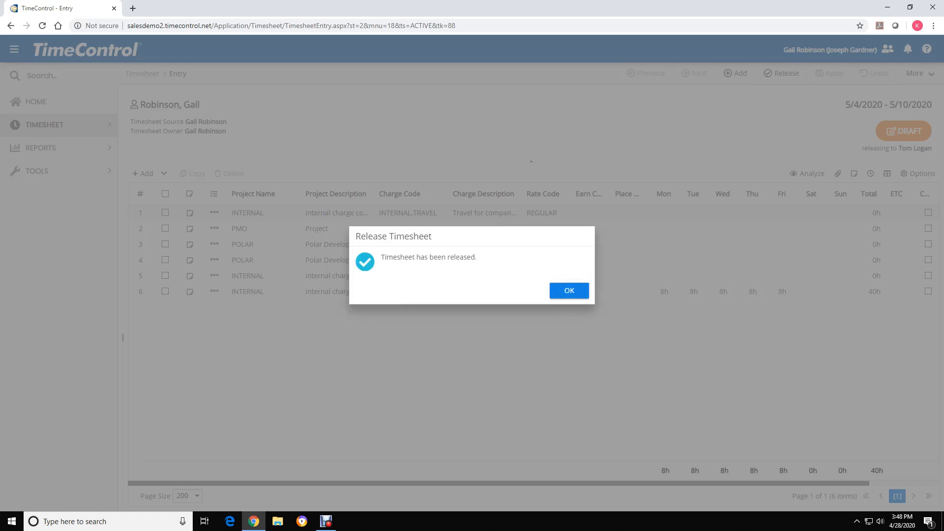
pyautogui.press('Return')
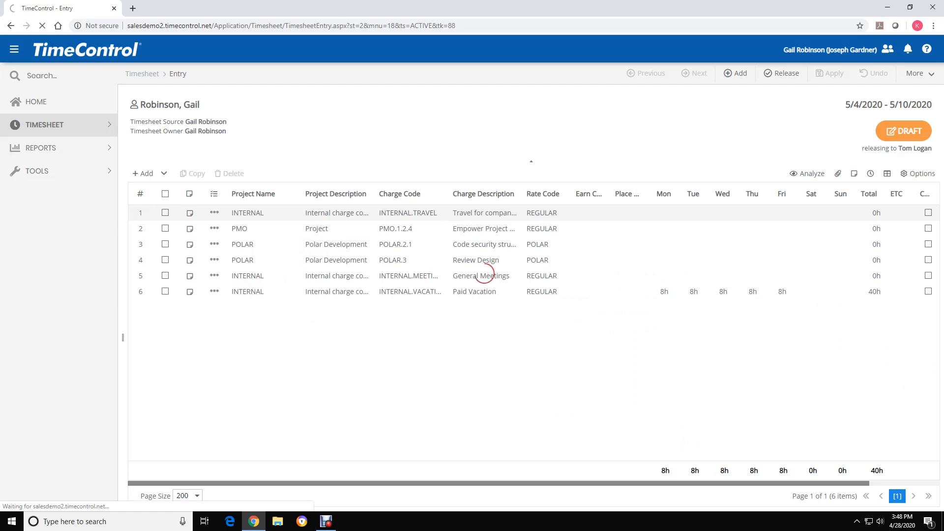